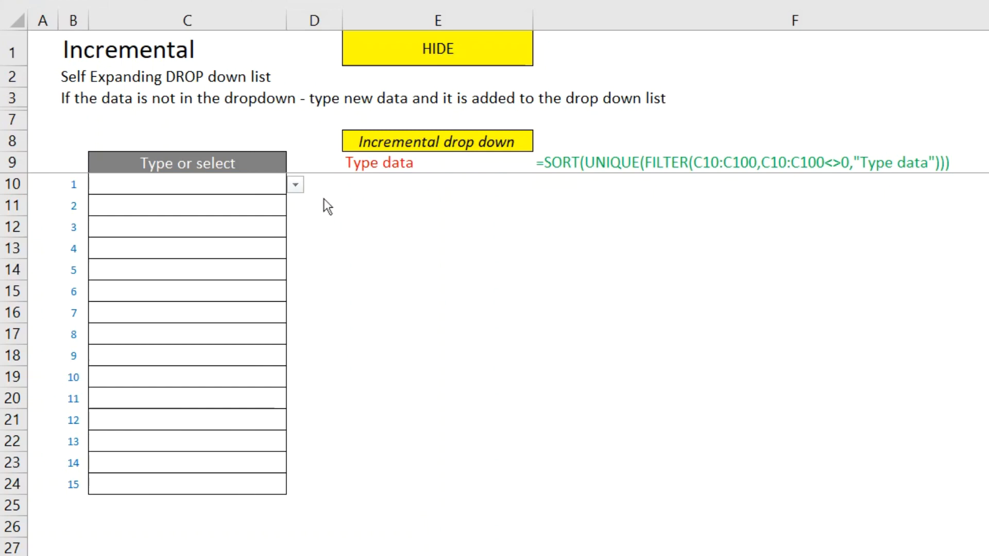
Enter a first name in C10 and select the same name from the drop-down list in C11
click(299, 184)
click(297, 185)
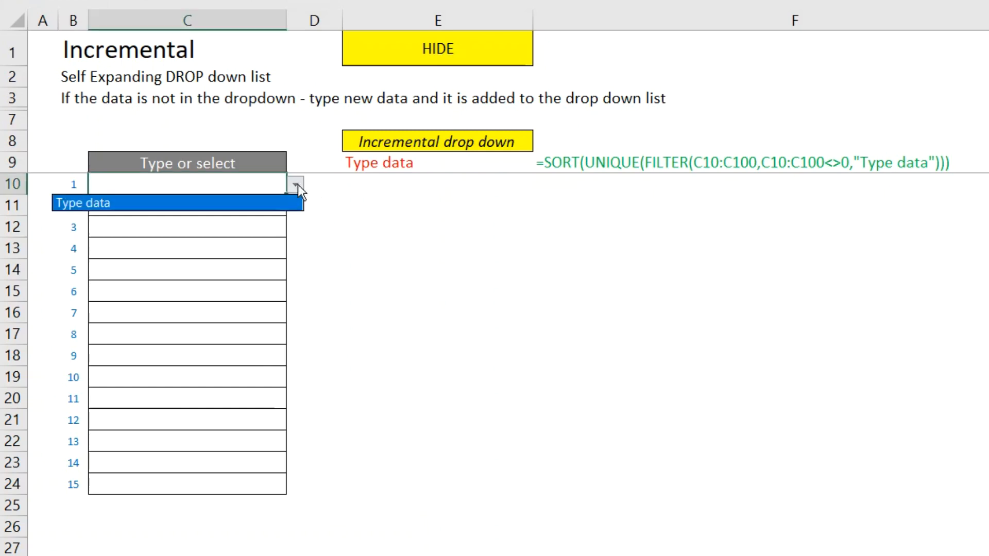
click(298, 185)
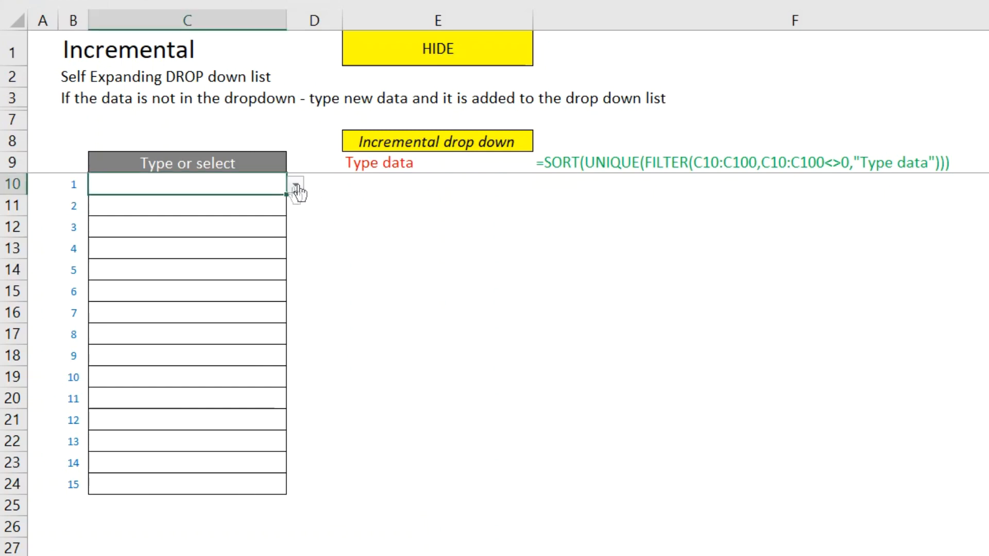
click(217, 182)
click(217, 182)
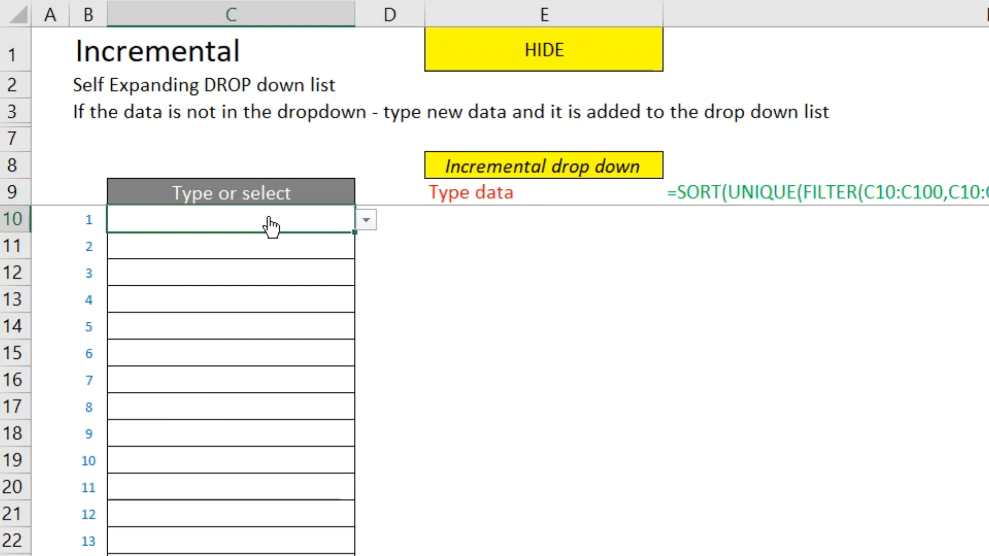
text(fred)
key(Return)
click(366, 248)
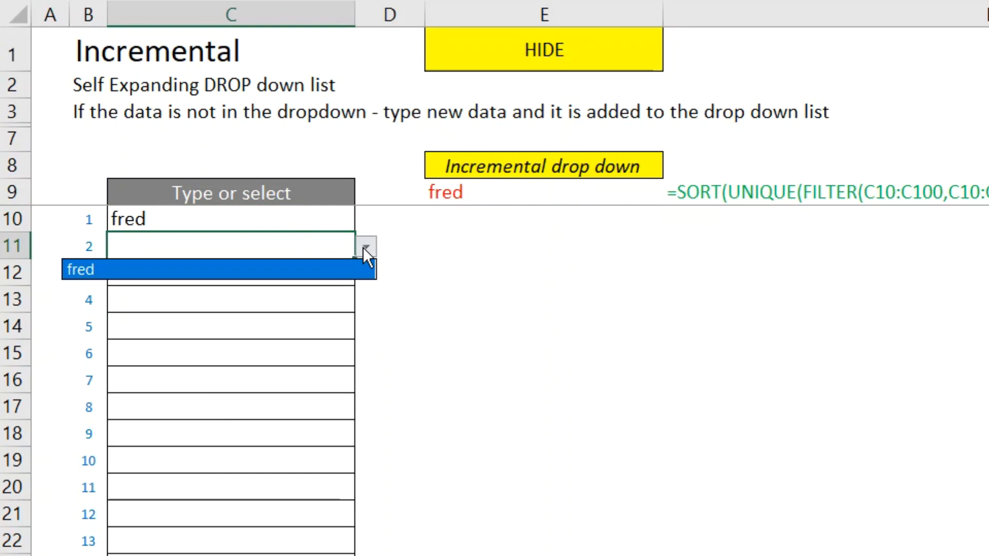
click(330, 270)
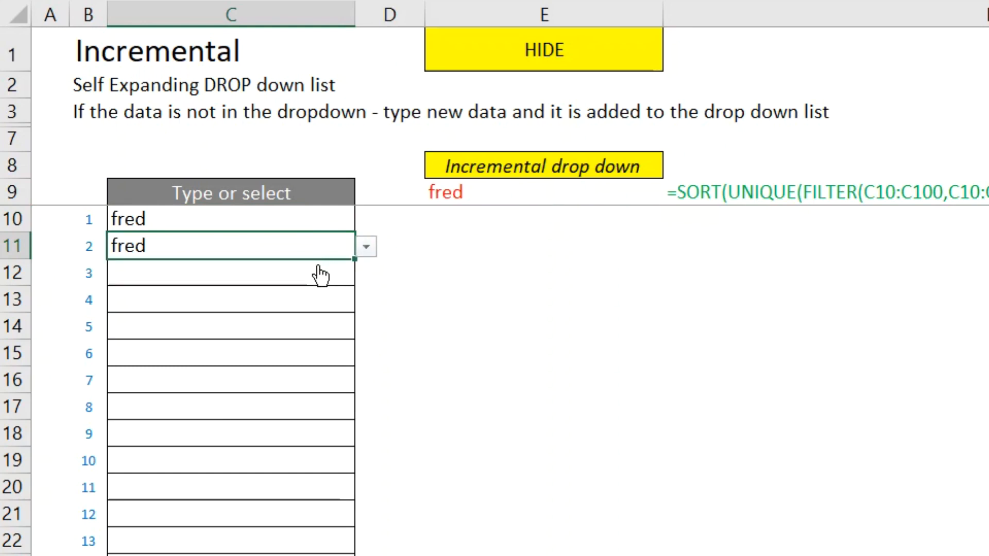
Add two different first names as new entries in C12 and C13 of the Type or select column
click(317, 274)
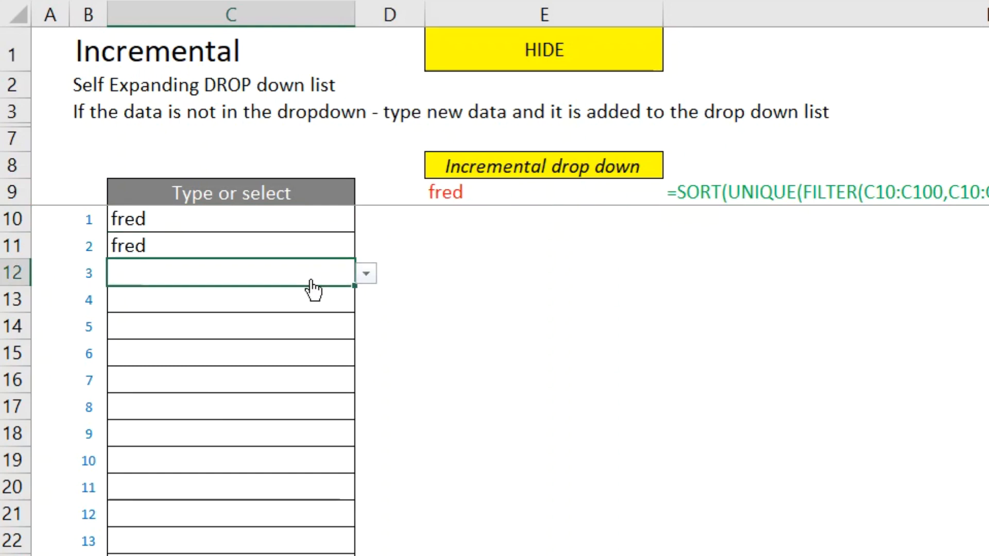
text(Paul)
key(Return)
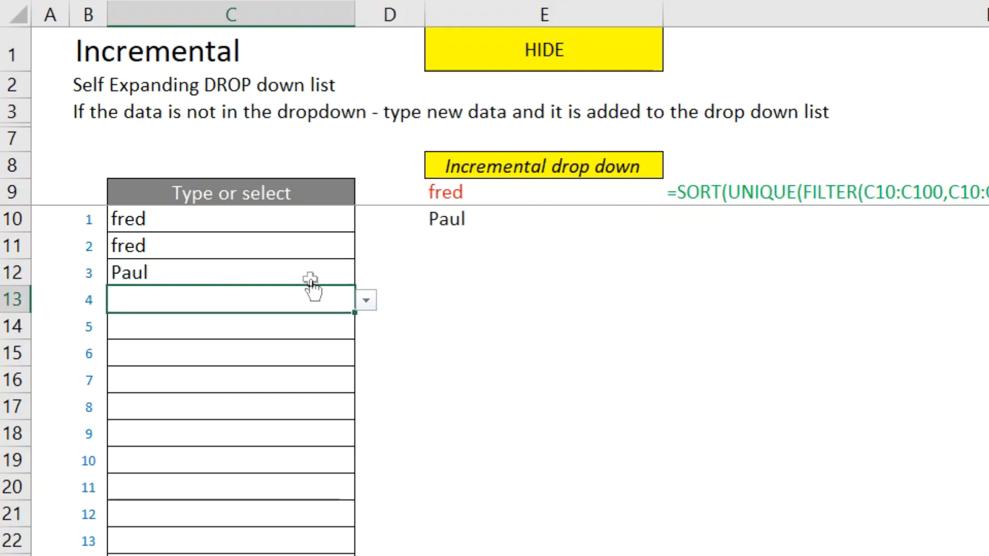
text(Steve)
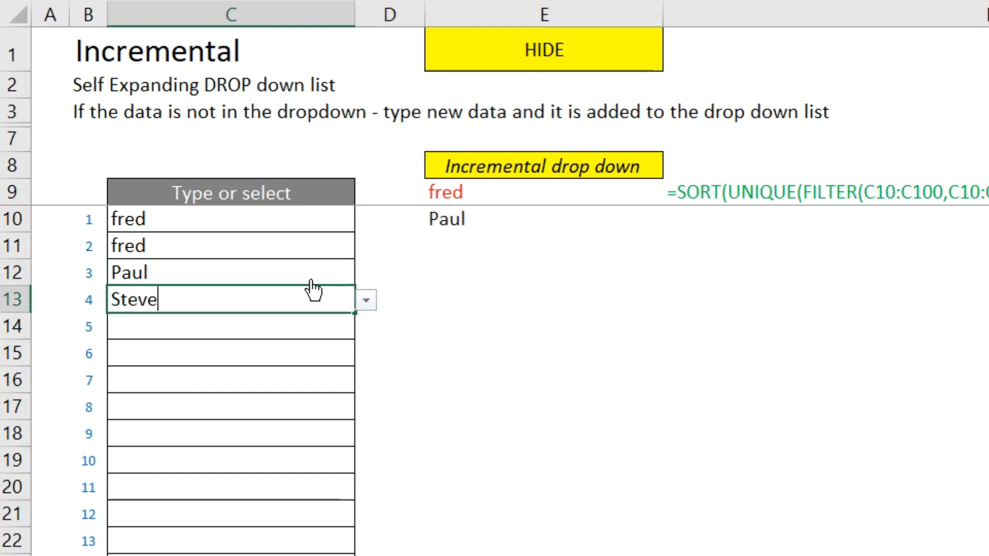
click(235, 336)
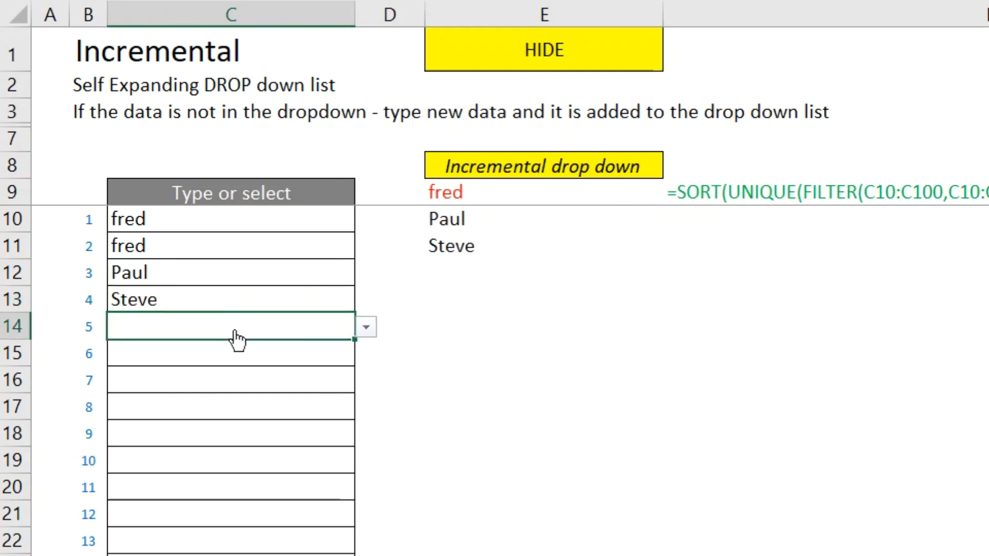
Inspect the incremental list formula in E9 and view the drop-down choices in C14
click(446, 190)
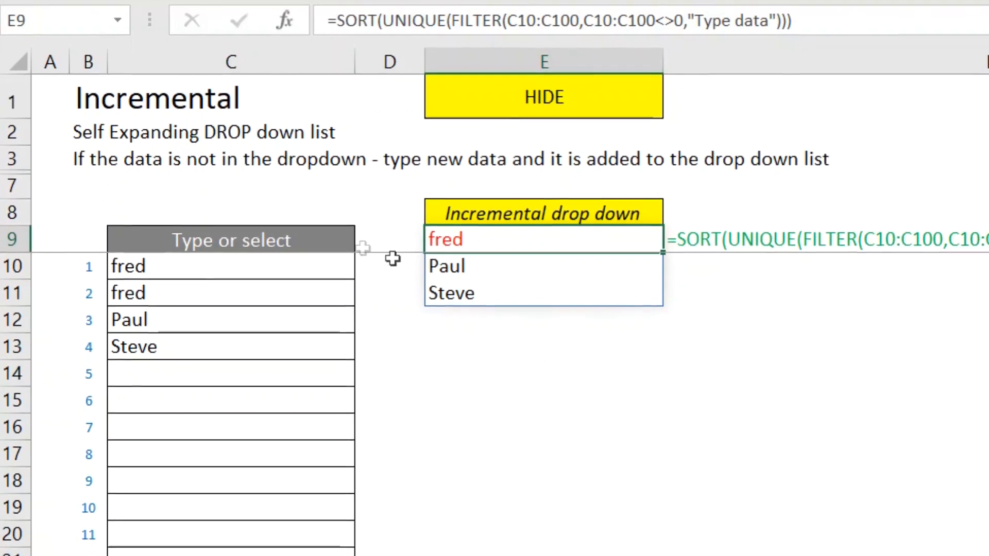
click(170, 369)
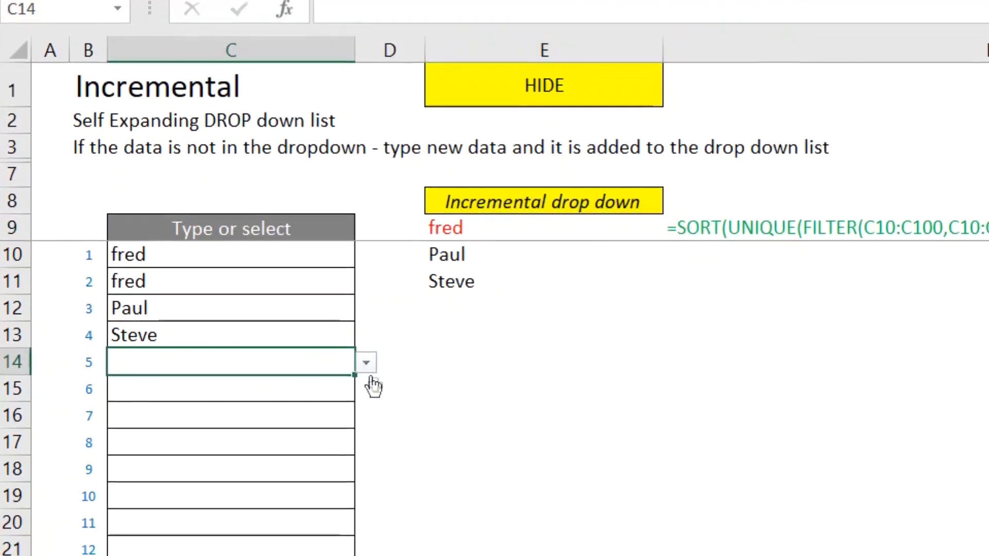
click(366, 363)
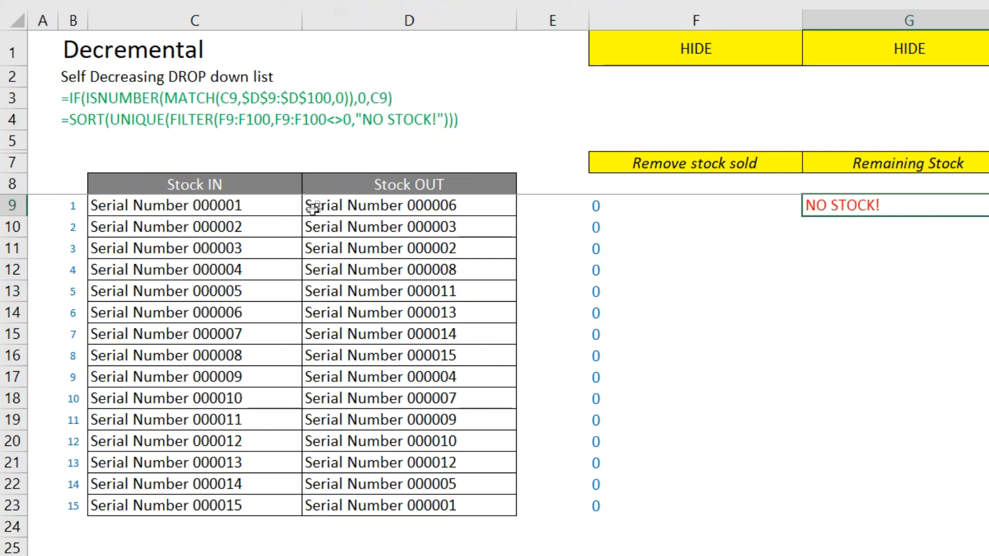
View the drop-down choices of the first Stock OUT cell, D9, on the Decremental sheet
click(363, 207)
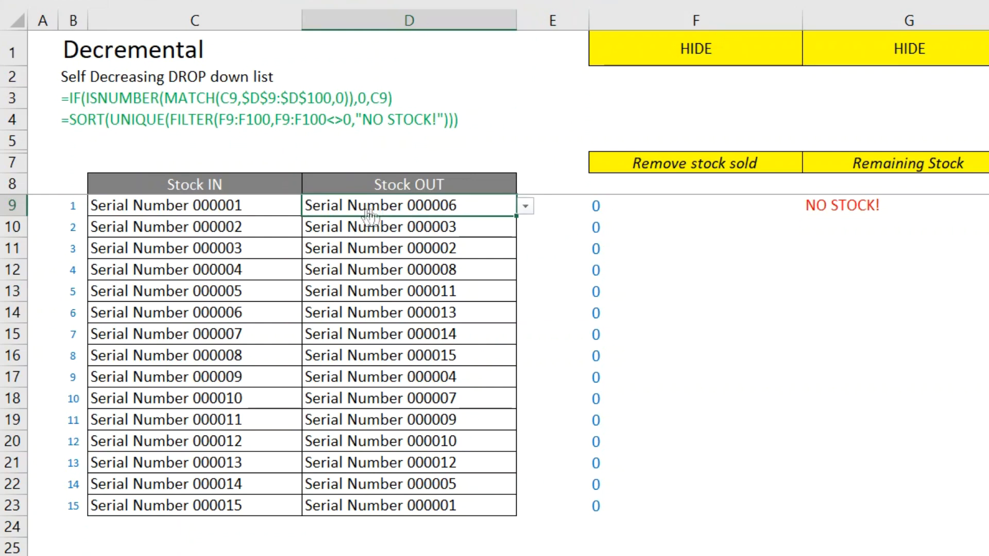
click(526, 207)
click(529, 203)
key(alt+Down)
Clear all the serial numbers from the Stock OUT range D9:D23
click(371, 507)
drag(372, 507, 363, 209)
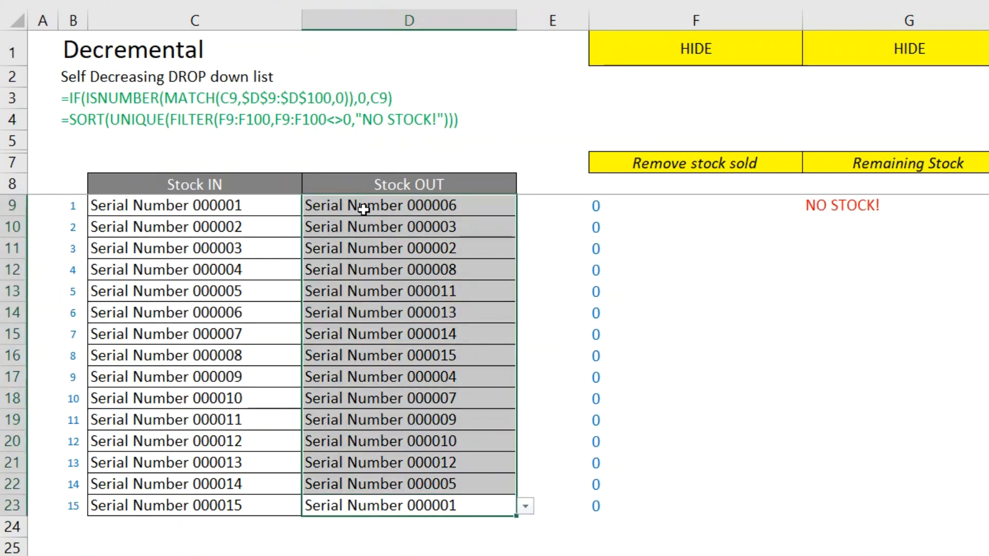
key(Delete)
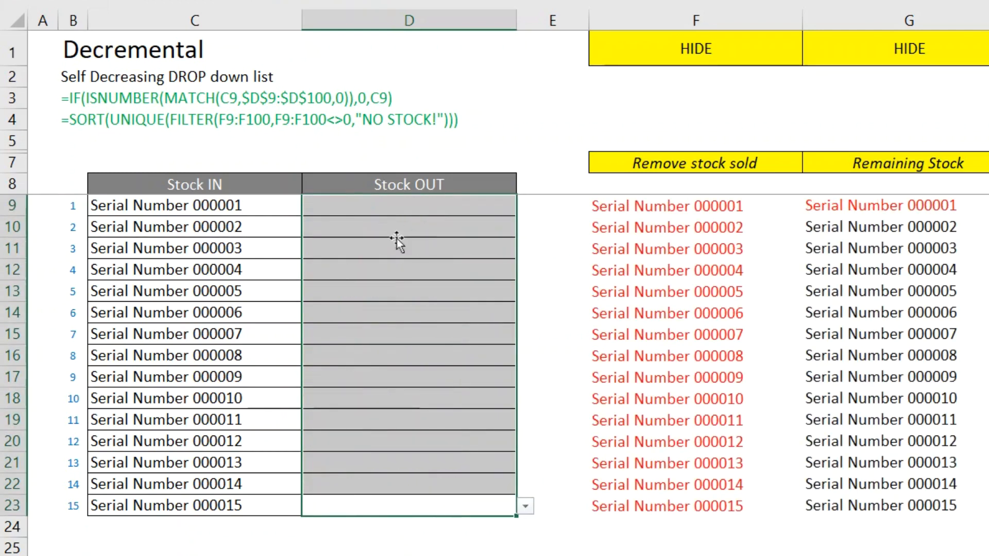
click(249, 544)
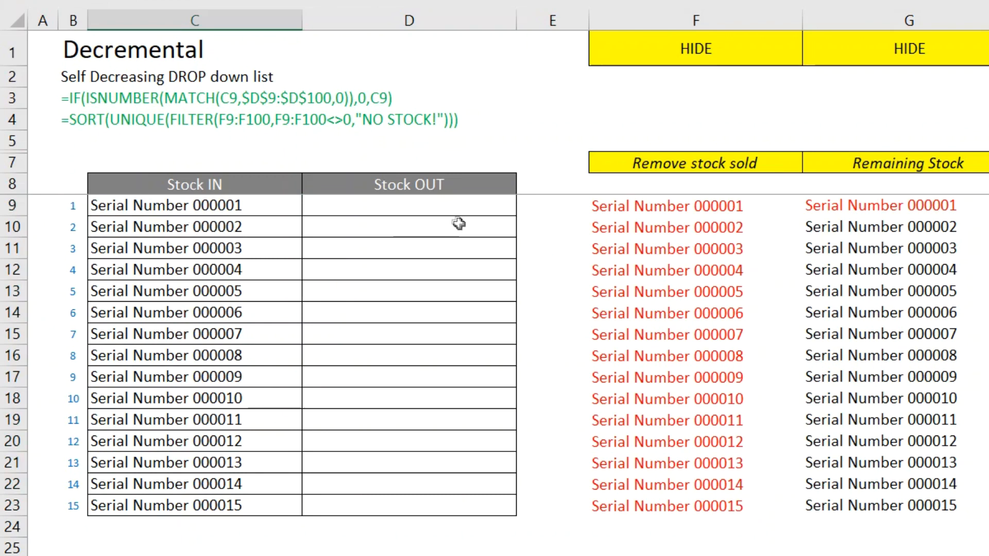
Use the Stock OUT drop-down lists to choose Serial Number 000004 in D9, 000006 in D10 and 000008 in D11
click(459, 205)
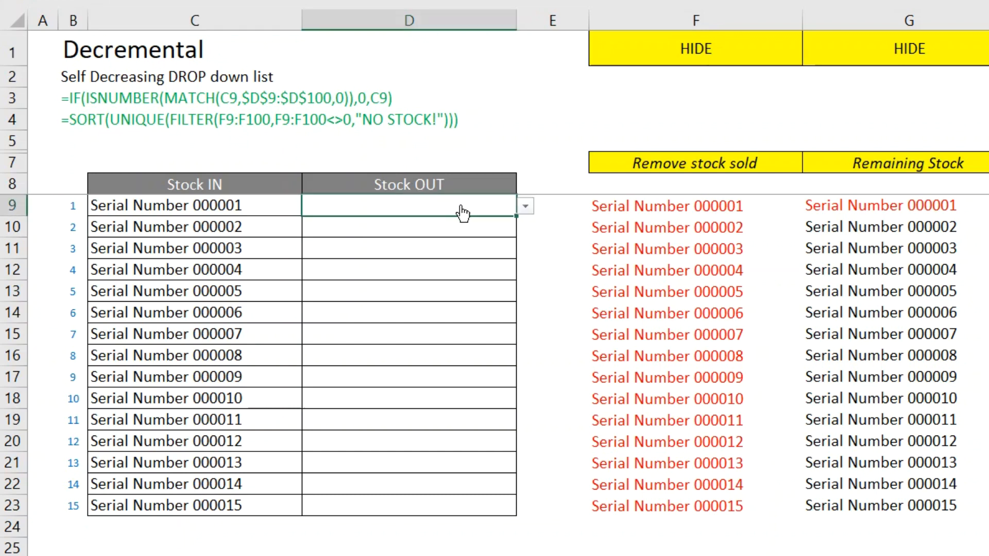
click(525, 209)
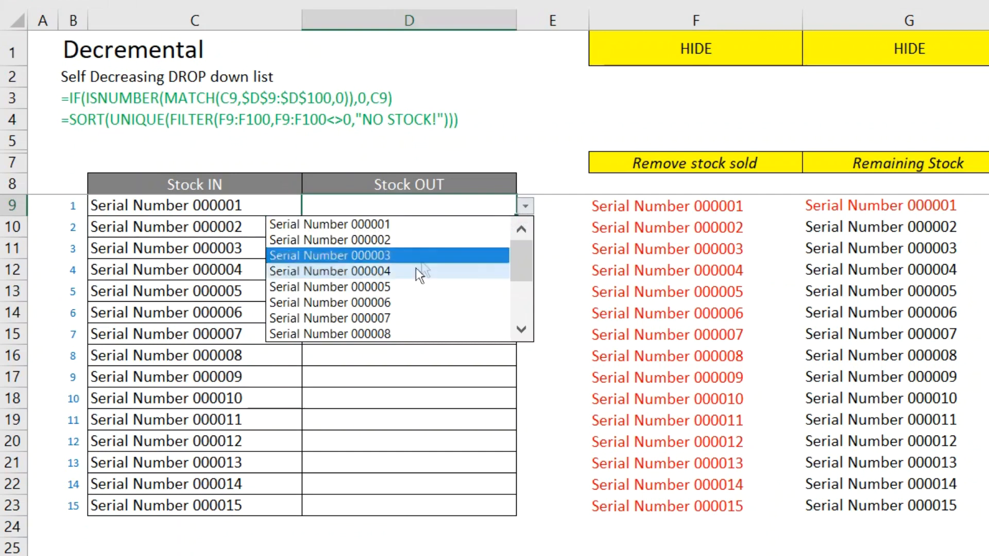
click(415, 272)
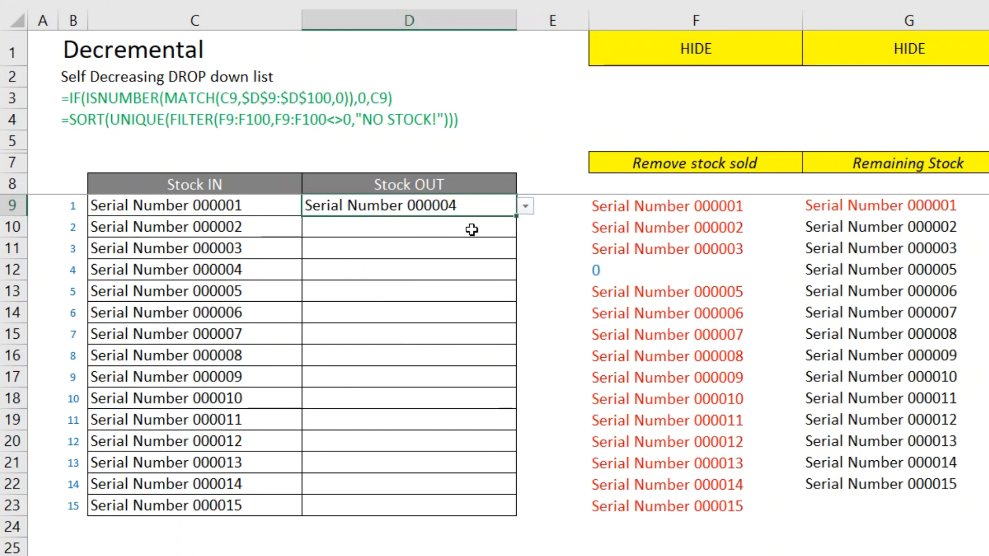
click(471, 229)
click(526, 229)
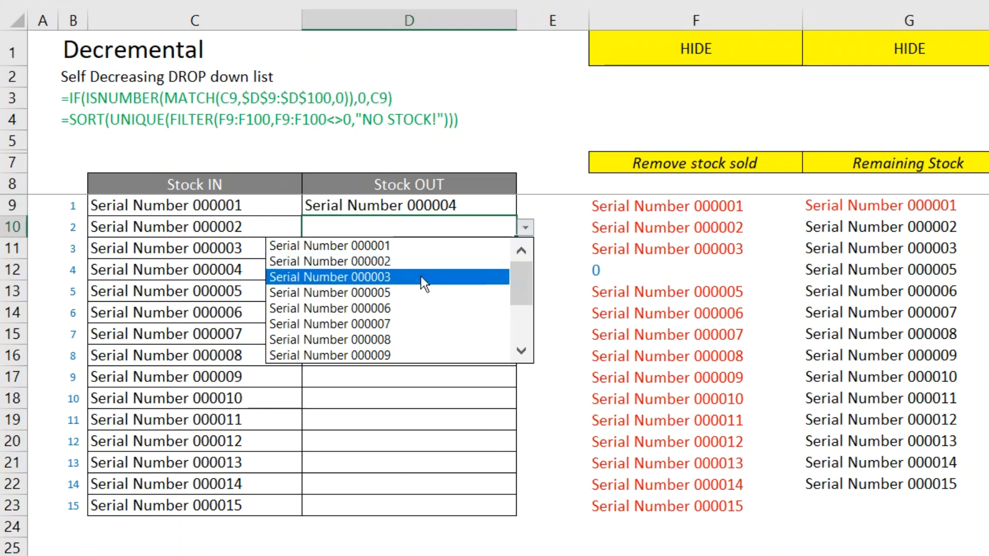
click(397, 308)
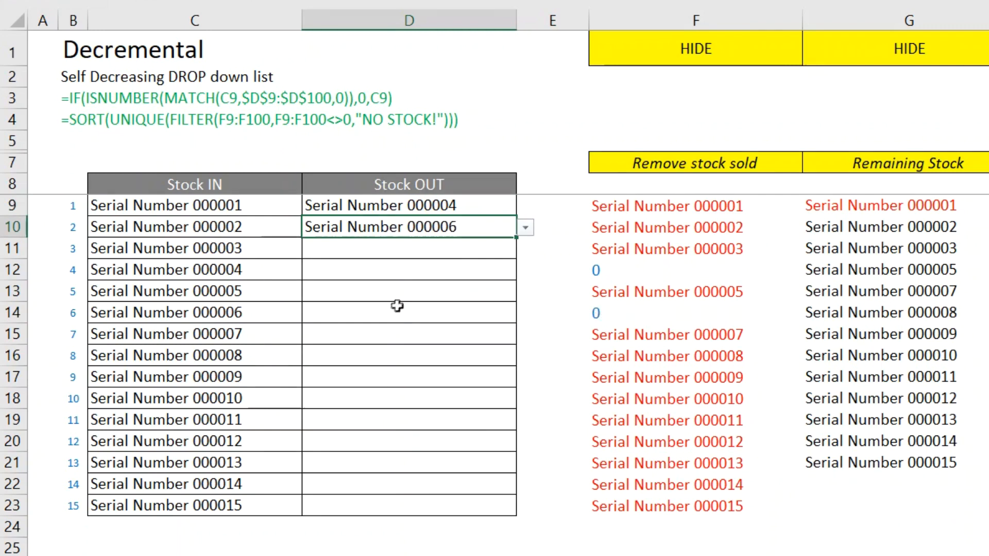
click(454, 248)
click(525, 249)
click(419, 345)
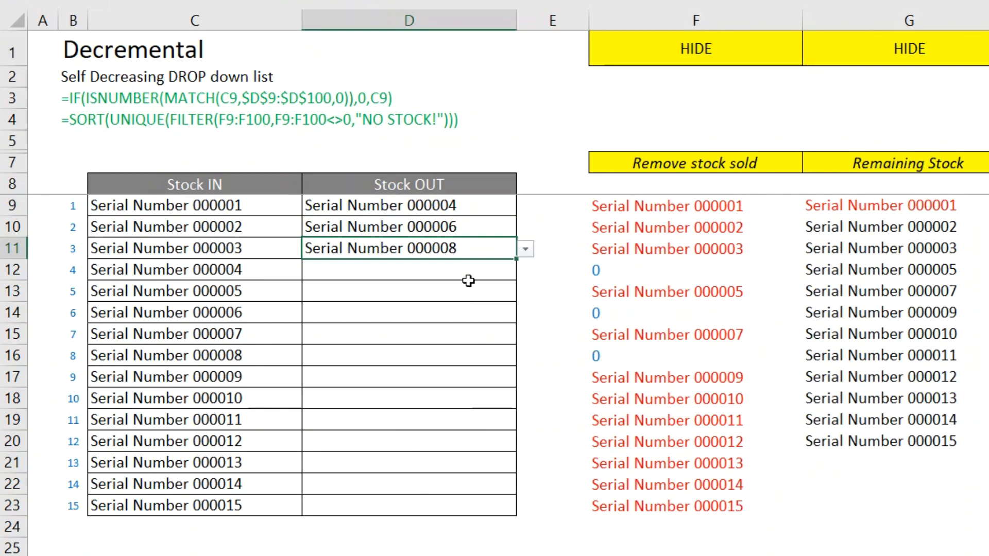
Choose Serial Number 000010 in D12, 000012 in D13 and 000015 in D14 from the Stock OUT drop-down lists
click(470, 281)
click(526, 273)
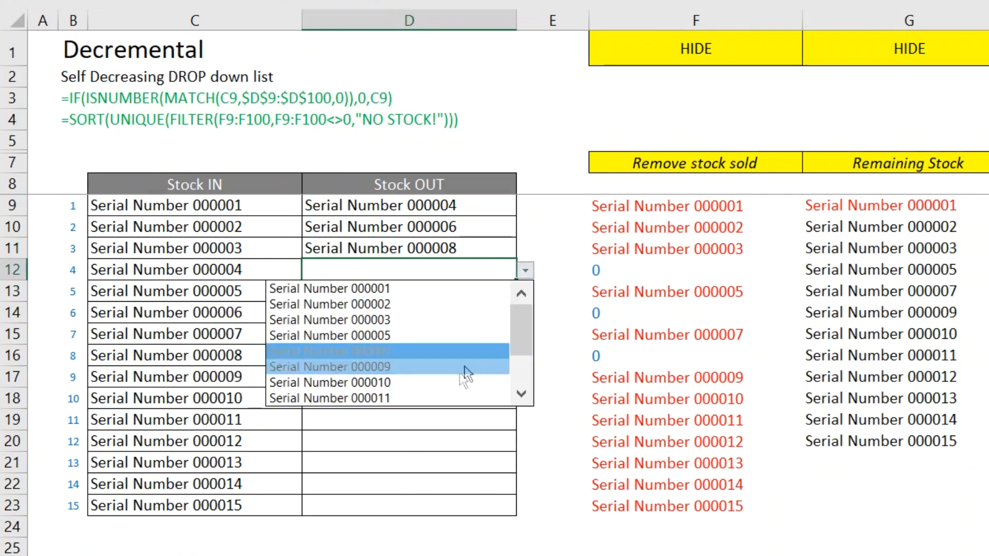
click(446, 397)
click(487, 294)
click(524, 293)
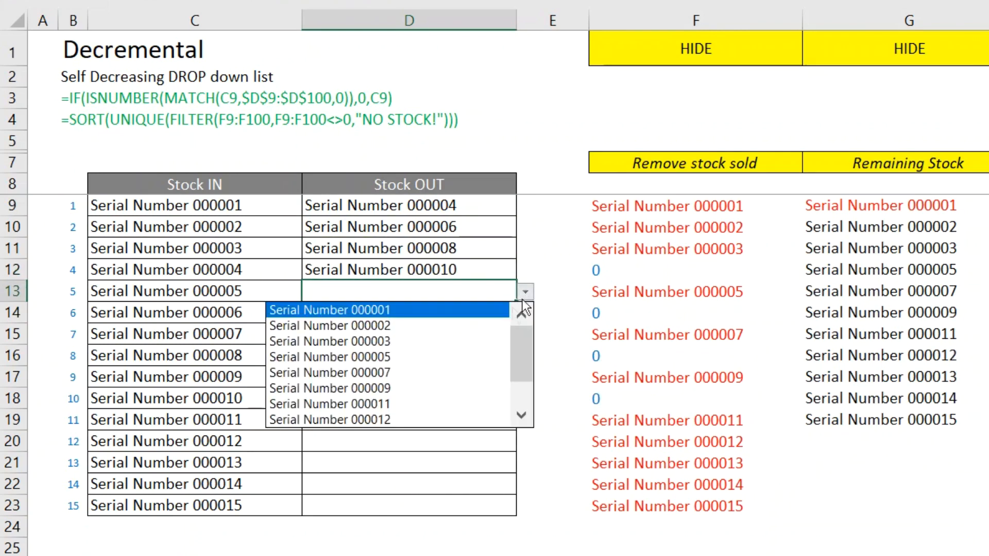
click(437, 414)
click(483, 319)
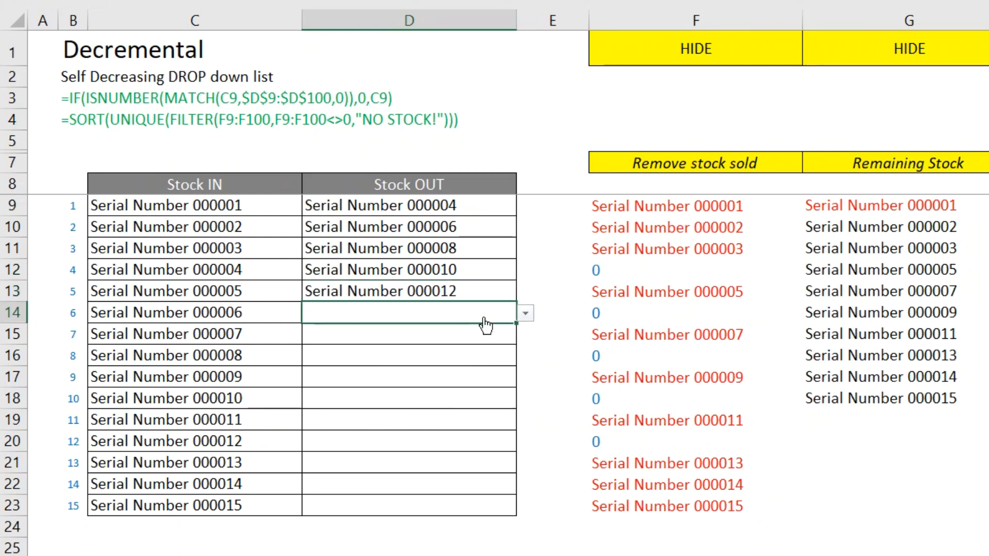
click(526, 314)
drag(523, 375, 503, 424)
click(424, 441)
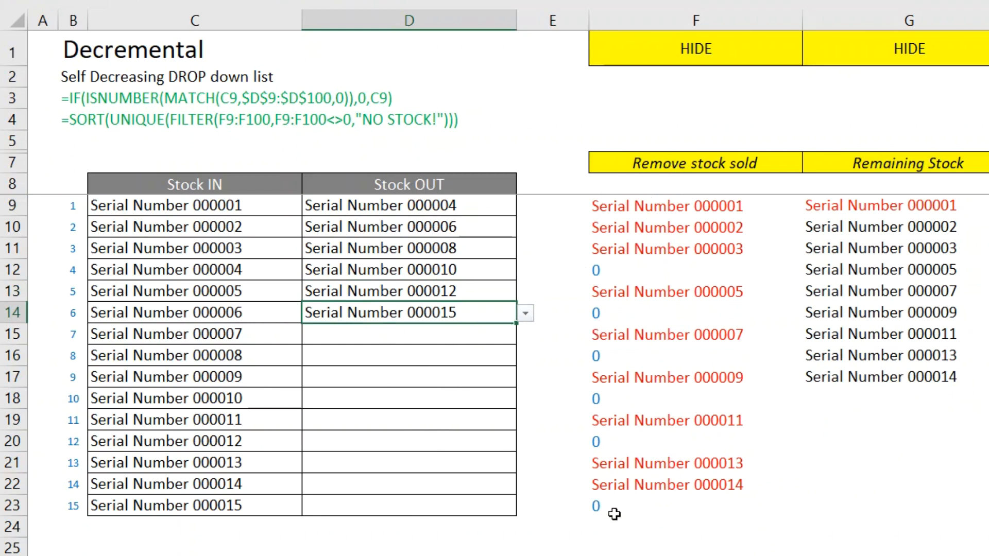
Check the Remaining Stock list starting at G9 and choose Serial Number 000007 in Stock OUT cell D15
click(859, 206)
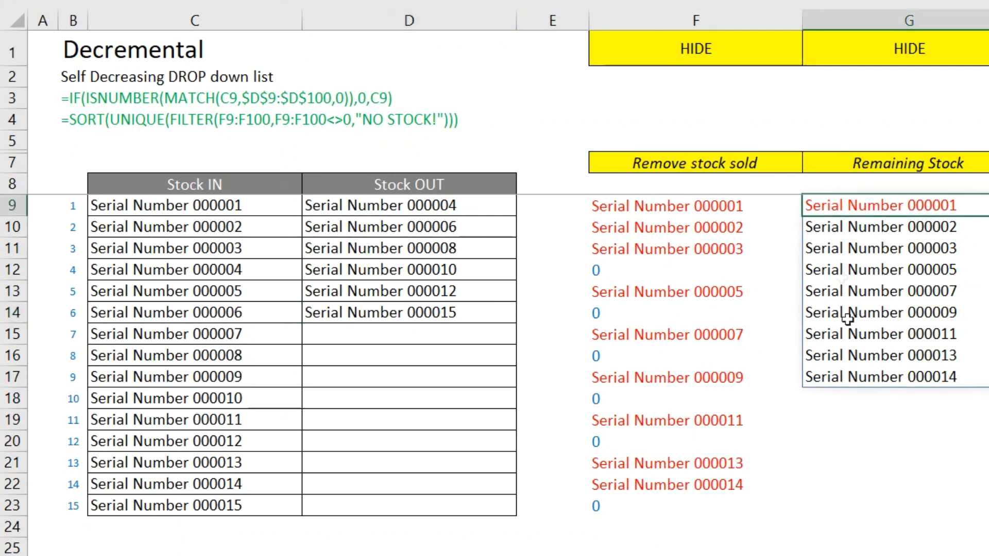
click(456, 334)
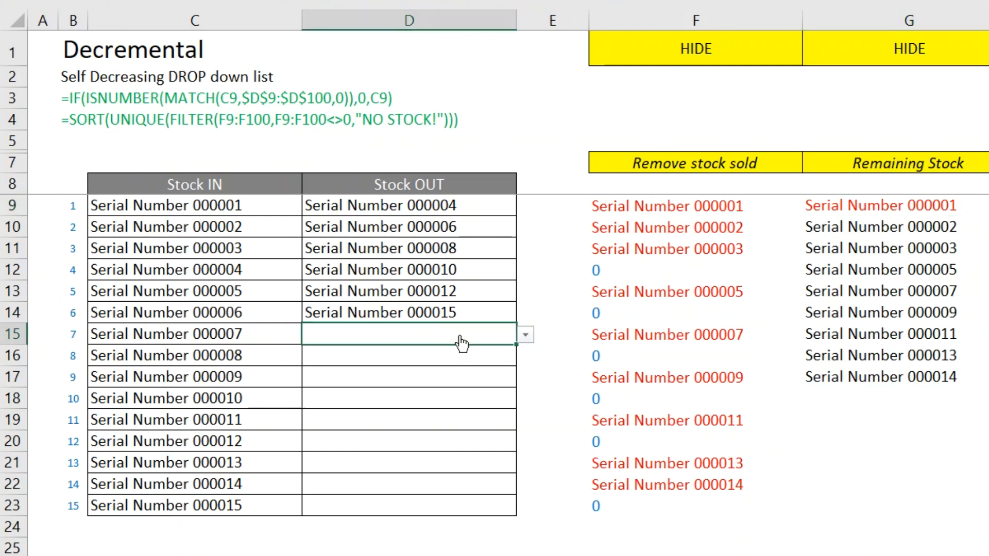
click(524, 337)
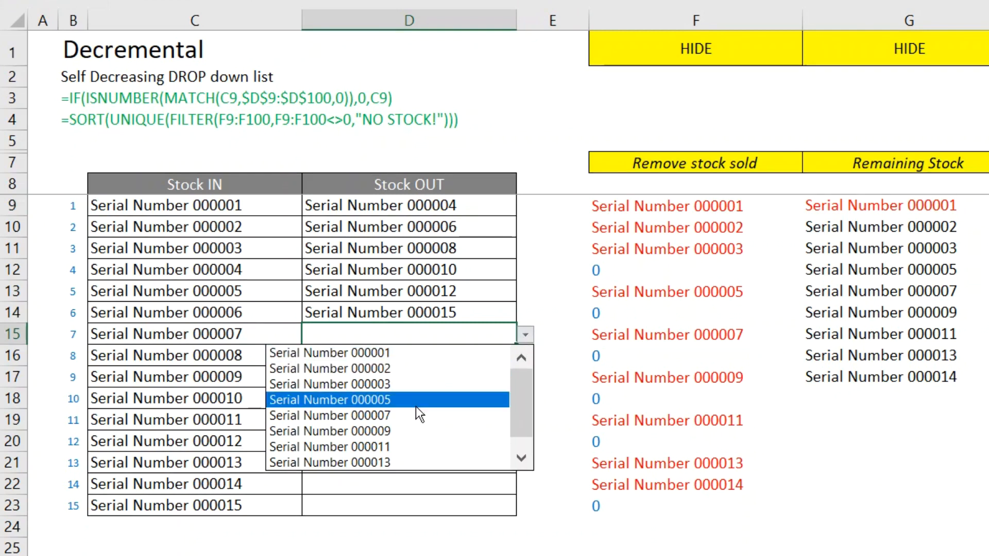
click(400, 416)
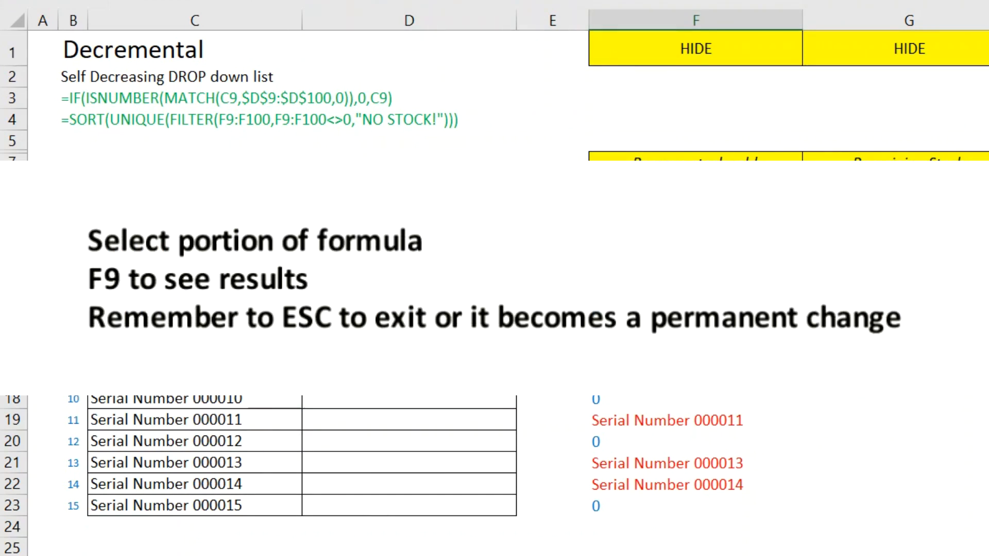
In F9's formula, evaluate MATCH(C9,$D$9:$D$100,0), discard that result, and evaluate the ISNUMBER portion wrapped around it
drag(360, 16, 519, 18)
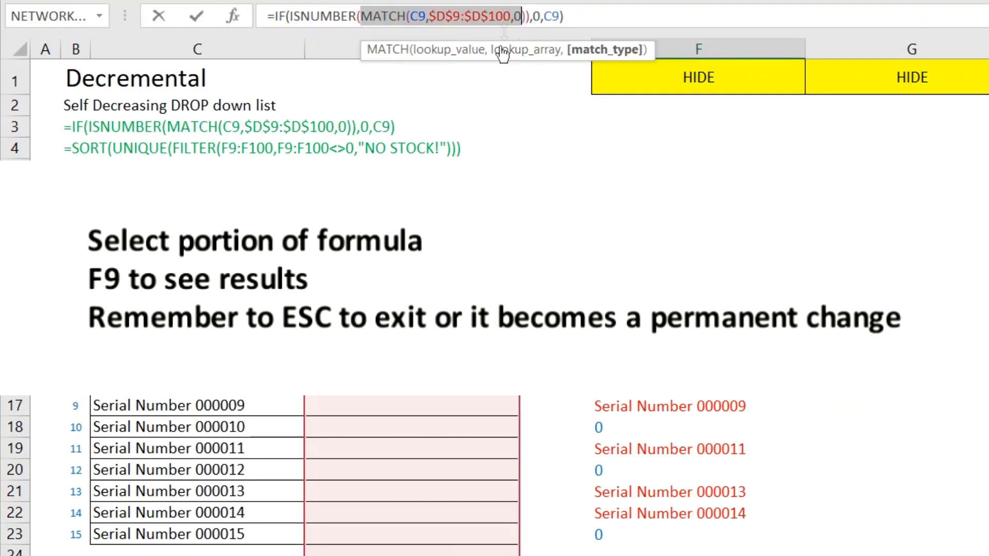
key(F9)
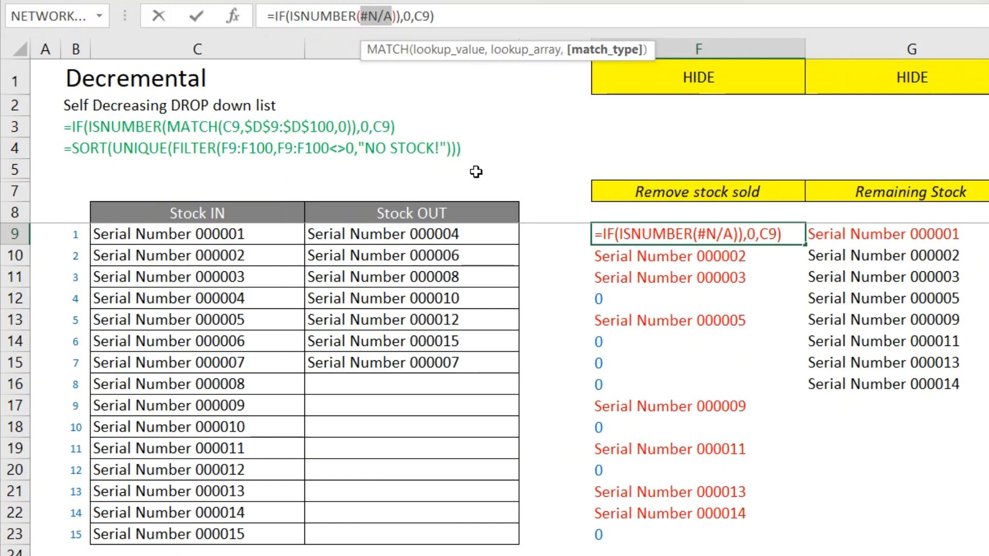
key(Escape)
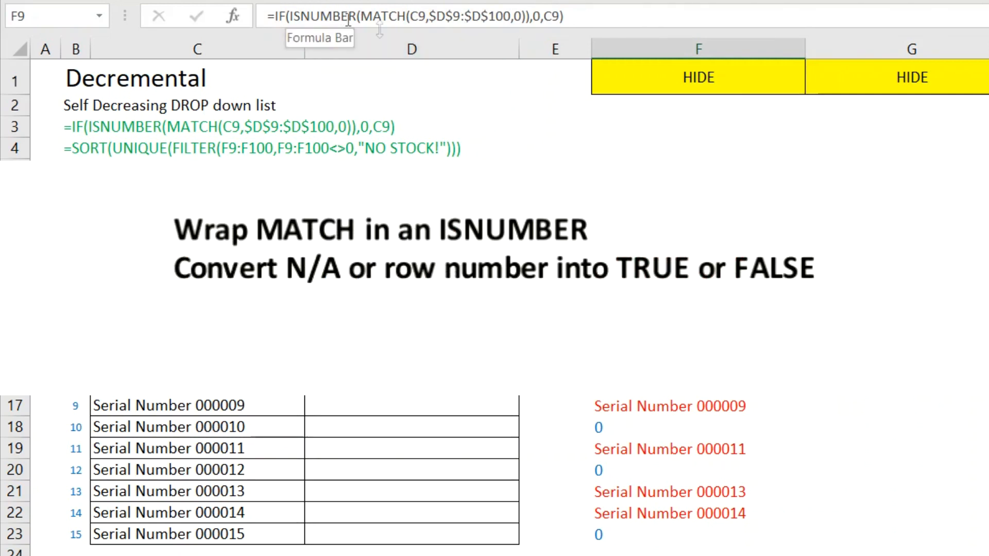
drag(290, 19, 525, 17)
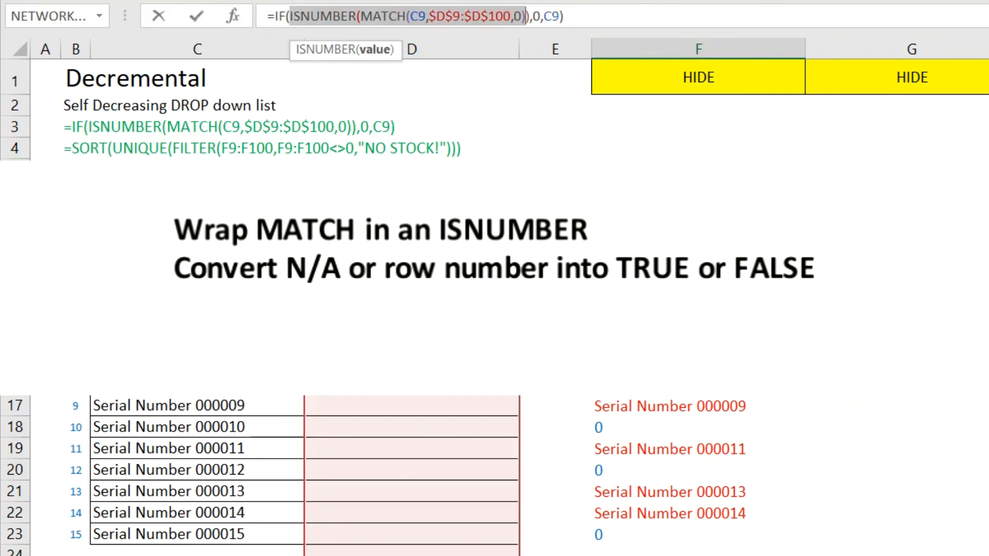
key(F9)
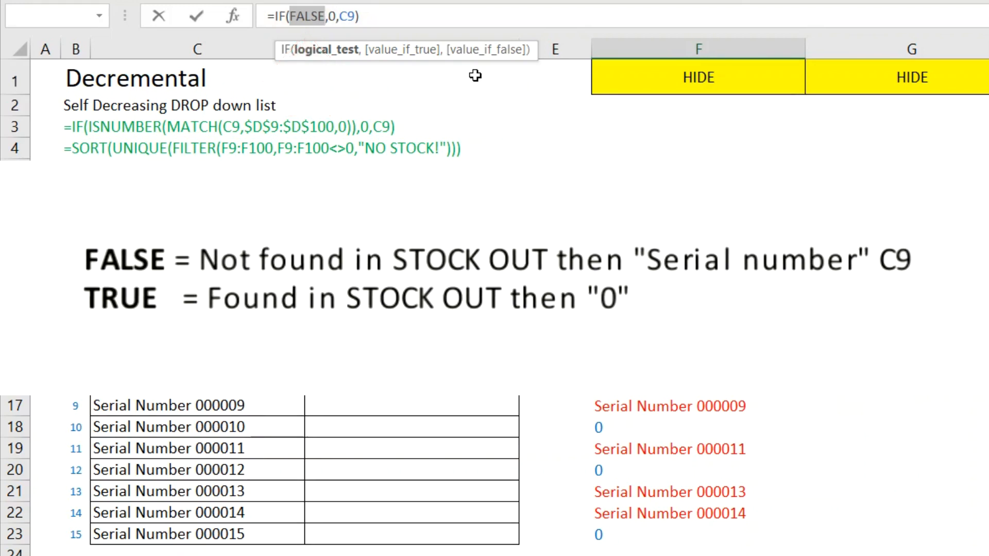
Discard the evaluated result in F9's formula and examine the SORT, UNIQUE and FILTER formula in Remaining Stock cell G9
key(Escape)
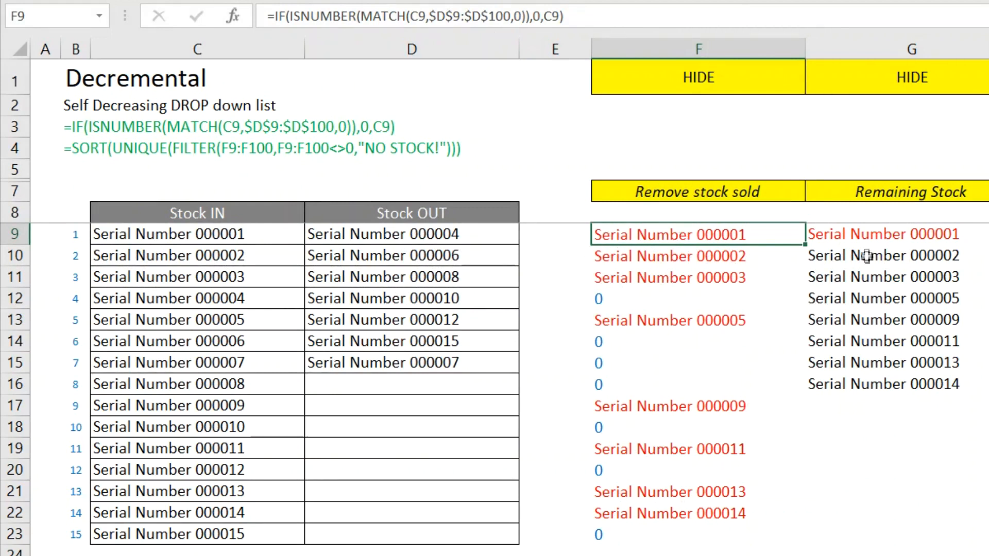
click(843, 233)
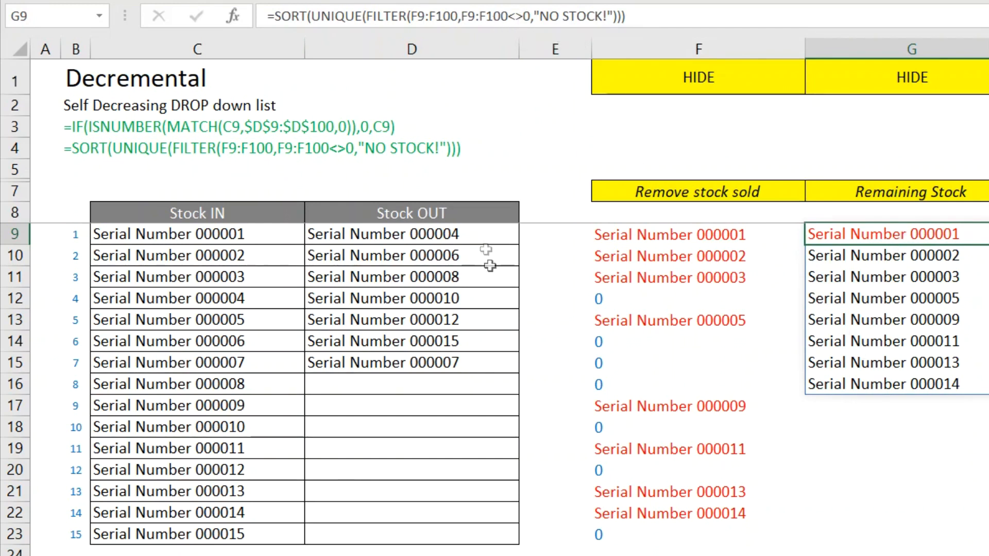
Choose Serial Number 000003 in D16, 000001 in D17 and 000002 in D18 from the Stock OUT drop-down lists
click(466, 382)
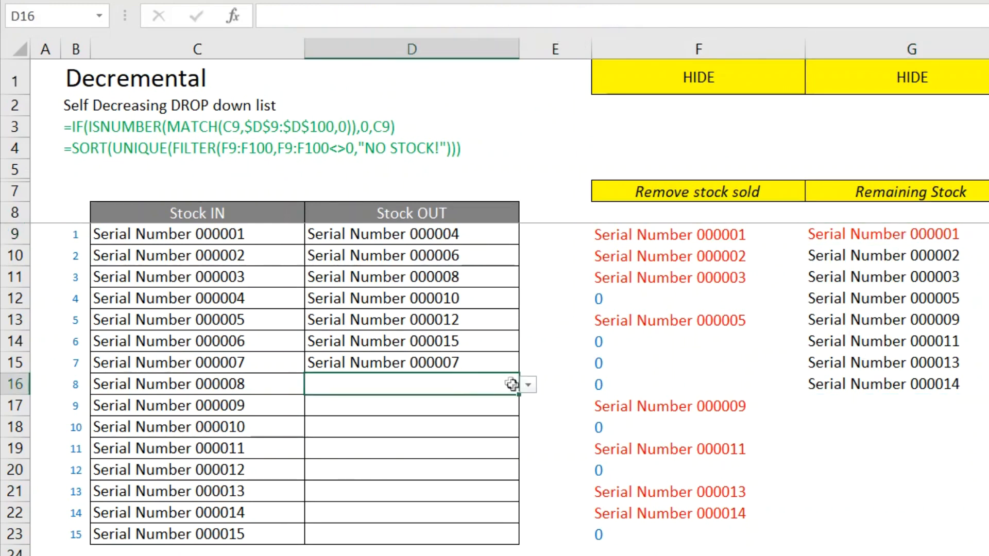
click(525, 386)
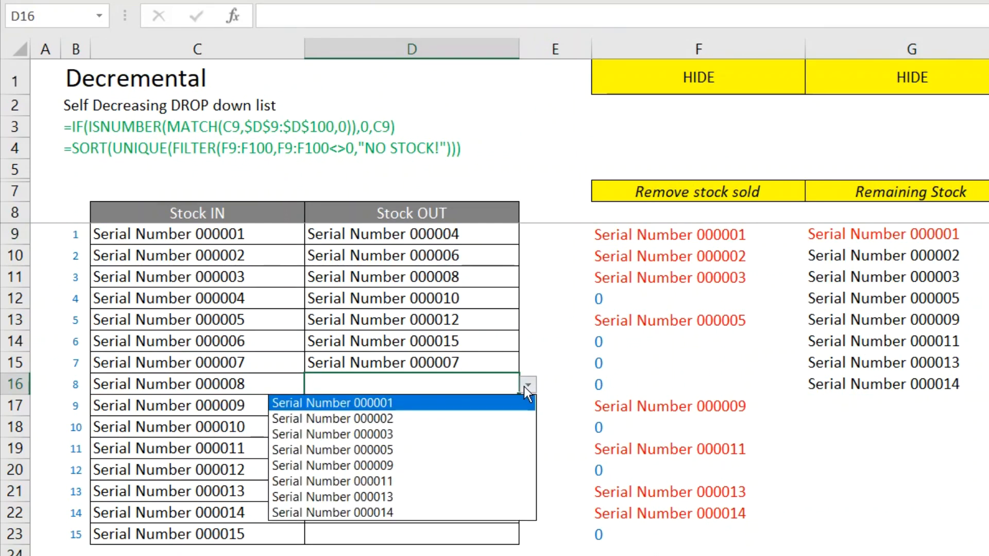
click(502, 434)
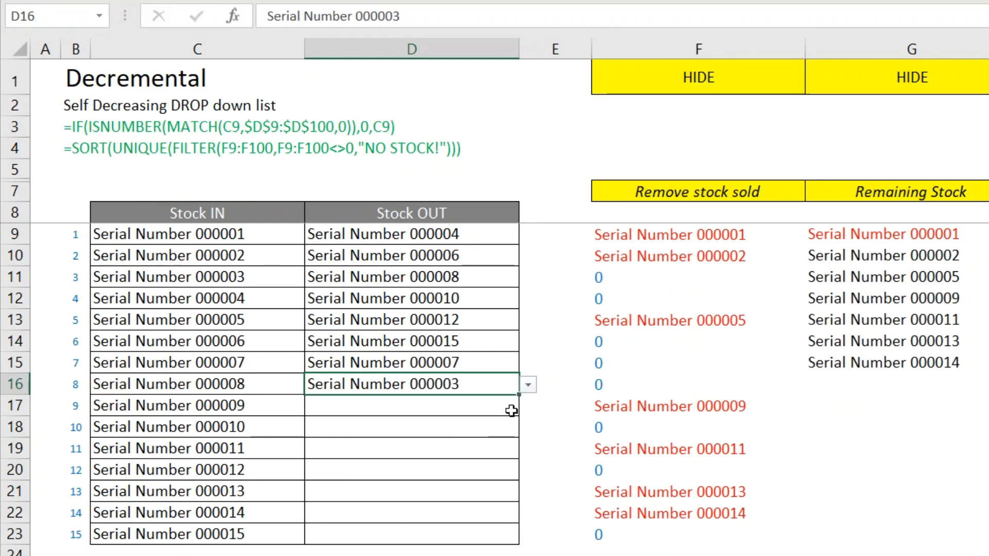
click(515, 405)
click(528, 407)
click(478, 429)
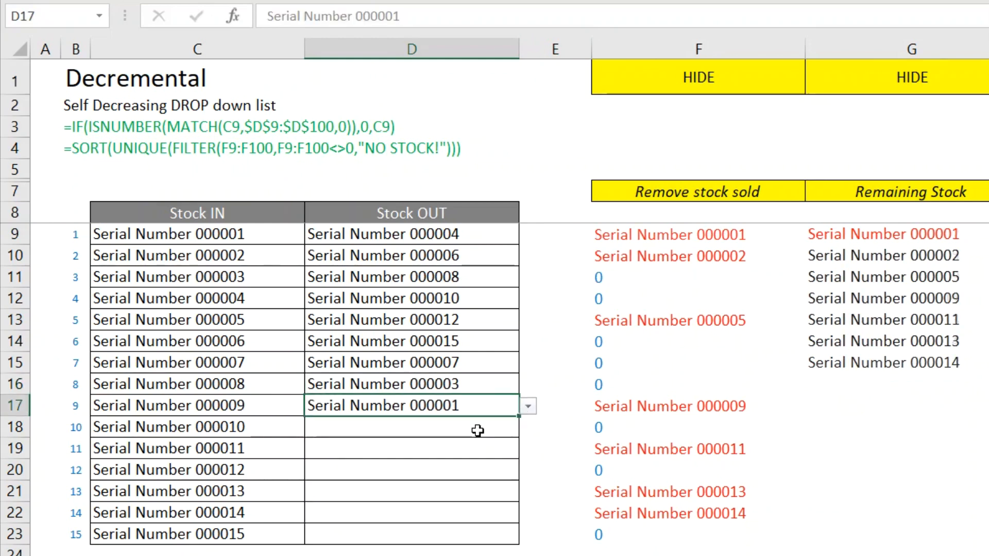
click(481, 430)
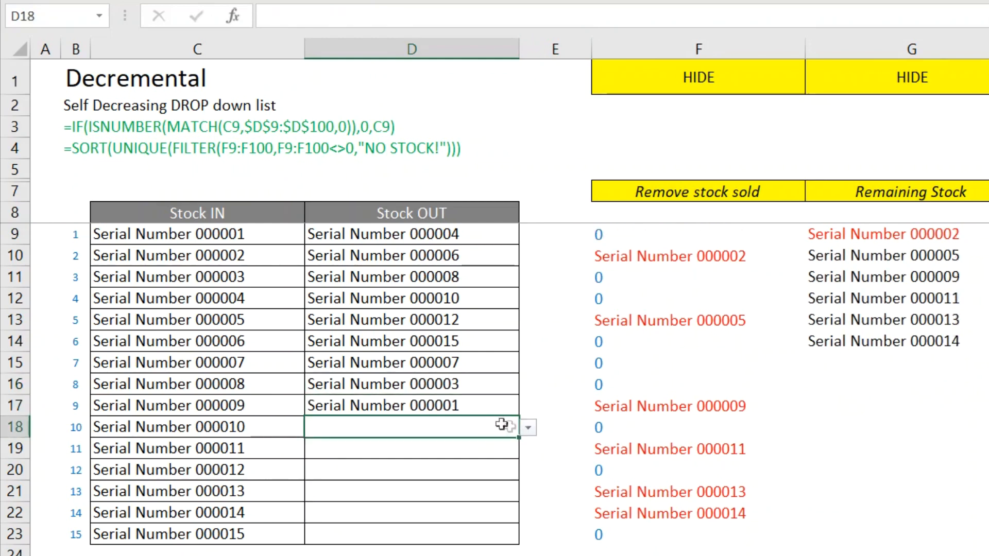
click(527, 428)
click(484, 446)
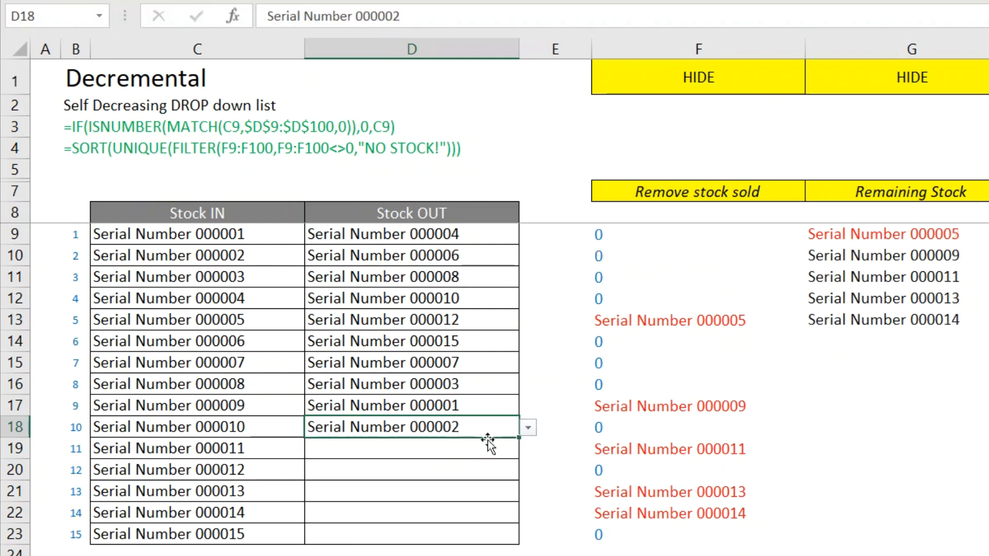
Open the data validation settings of Stock OUT cell D9, examine the list source, and close them
click(463, 234)
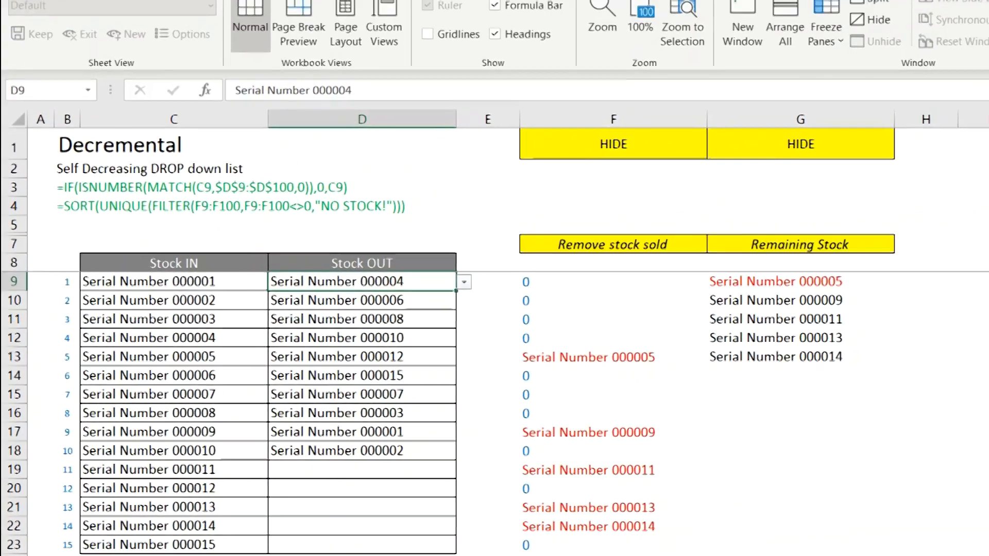
click(366, 8)
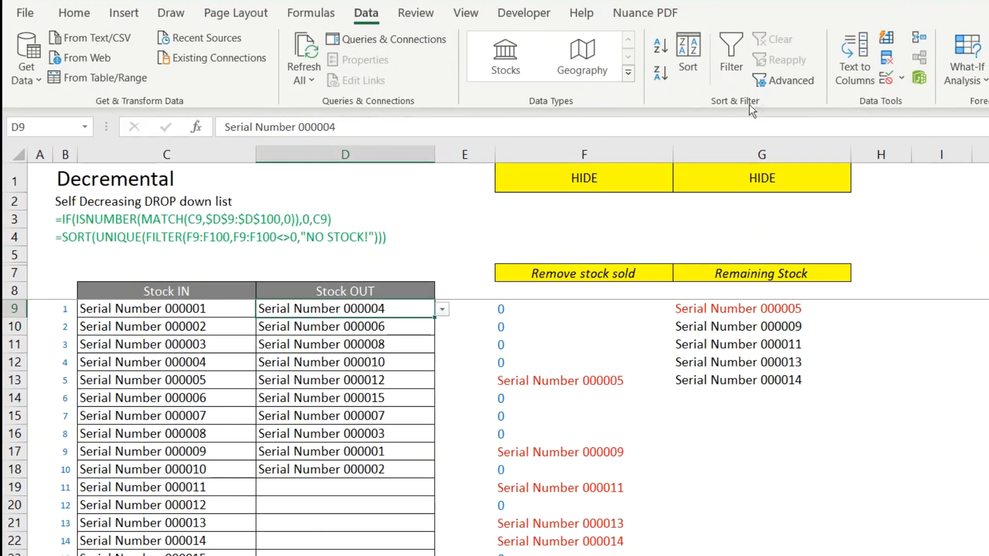
click(886, 77)
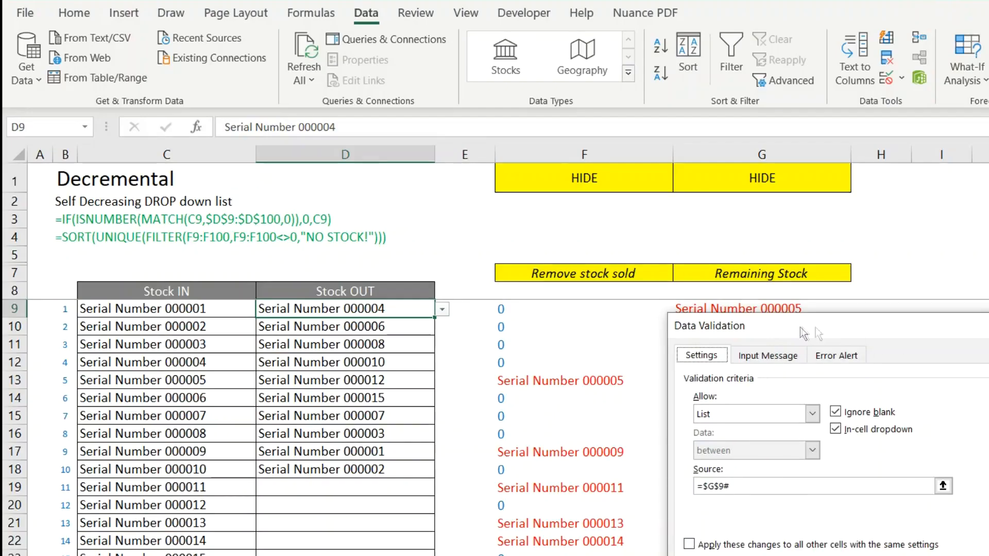
drag(414, 67, 723, 86)
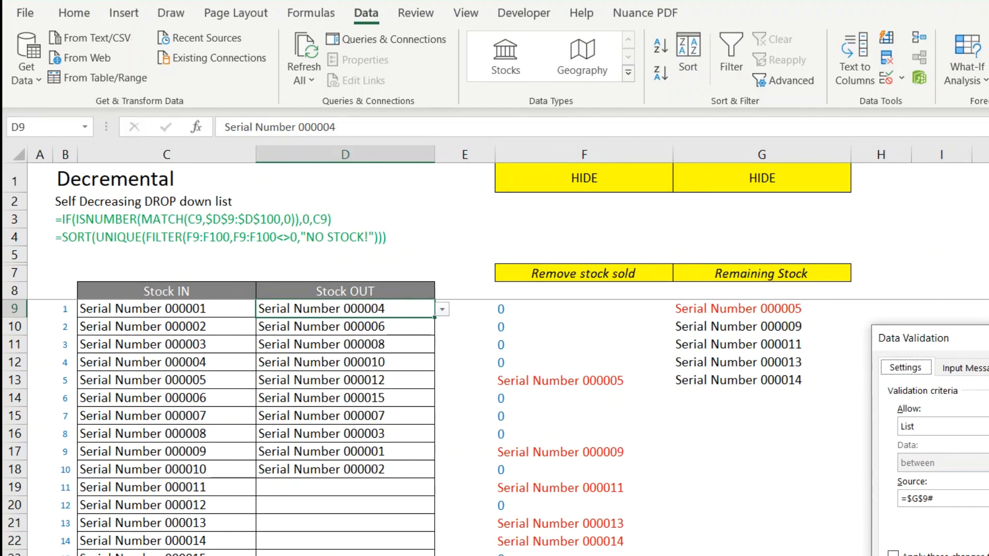
key(Return)
Use the Stock OUT drop-down lists to choose Serial Number 000005 in D19, 000014 in D20 and 000011 in D21
click(395, 483)
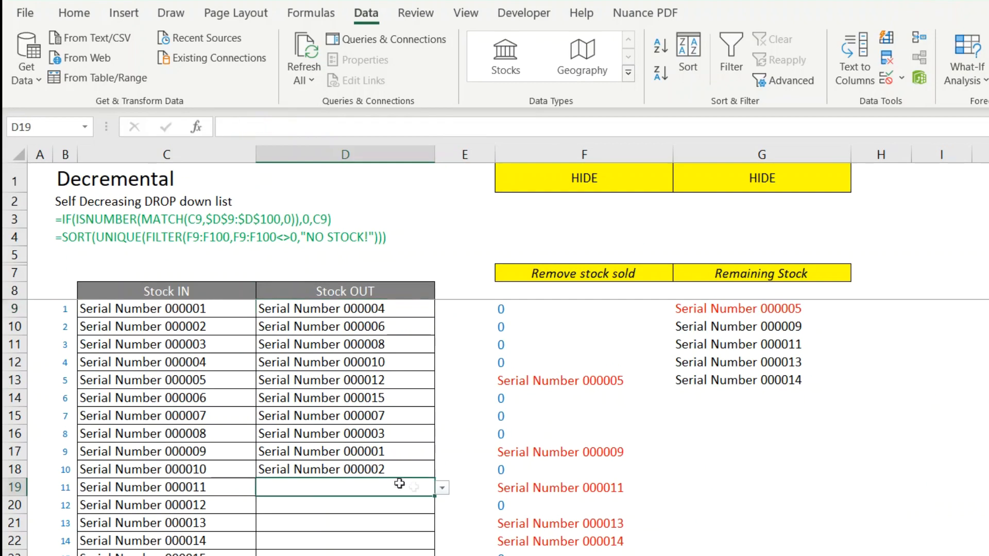
click(442, 488)
click(398, 503)
click(398, 503)
click(441, 505)
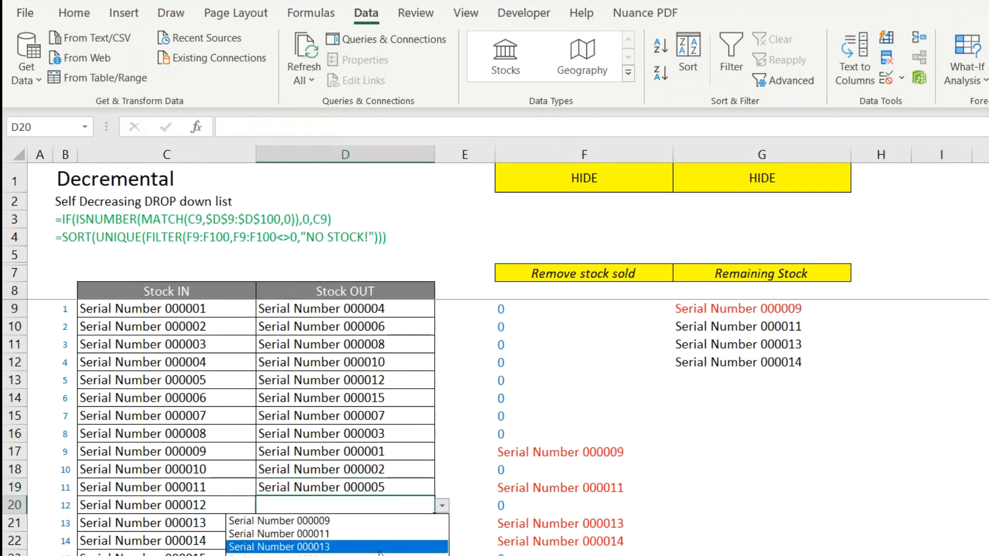
click(381, 554)
click(391, 524)
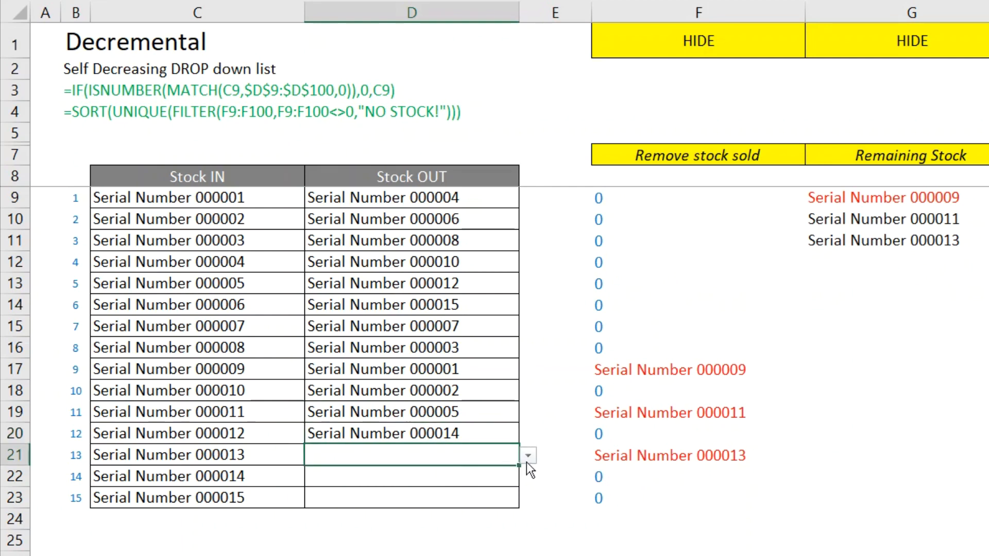
click(527, 456)
click(481, 494)
Choose Serial Number 000013 in D22 and 000009 in D23 from the Stock OUT drop-down lists
click(487, 477)
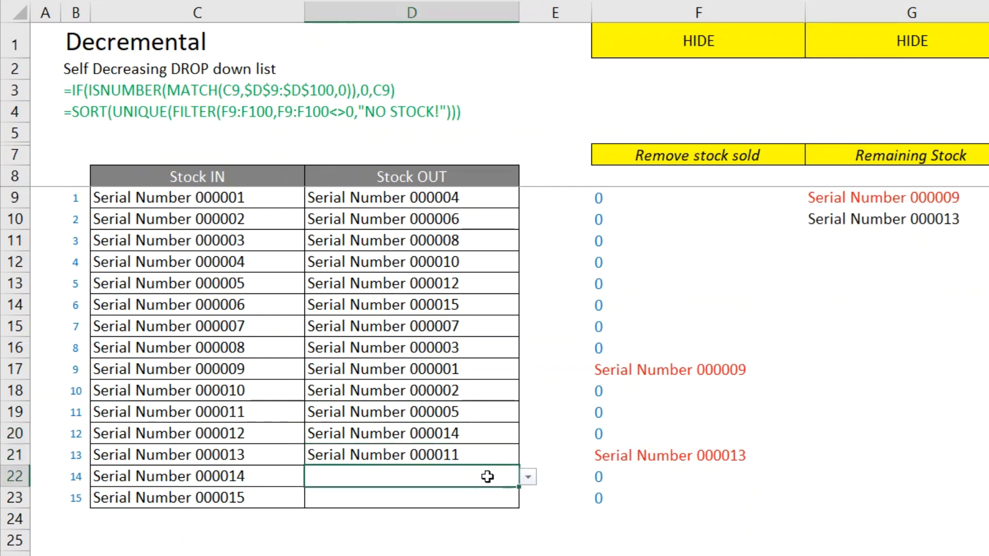
click(527, 477)
click(475, 510)
click(476, 500)
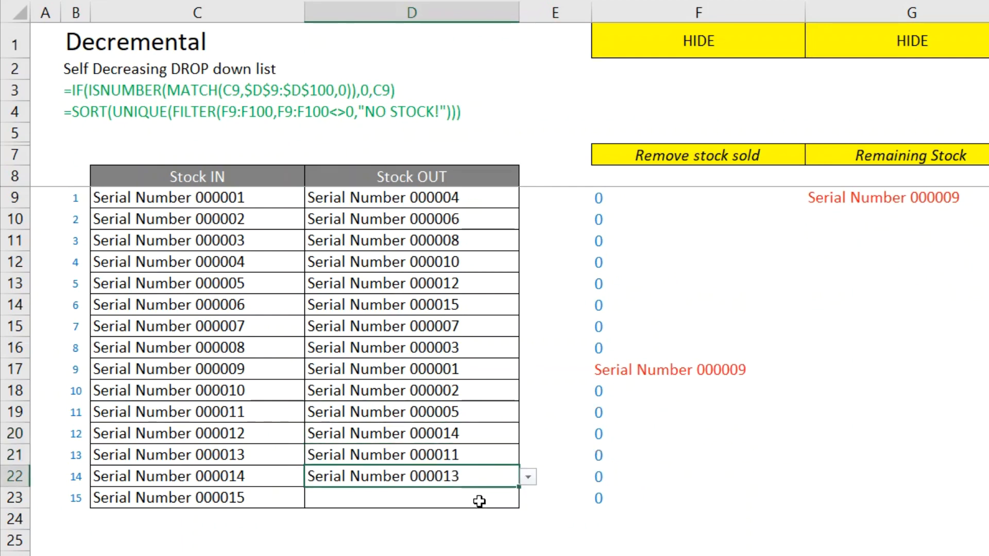
click(527, 499)
click(485, 516)
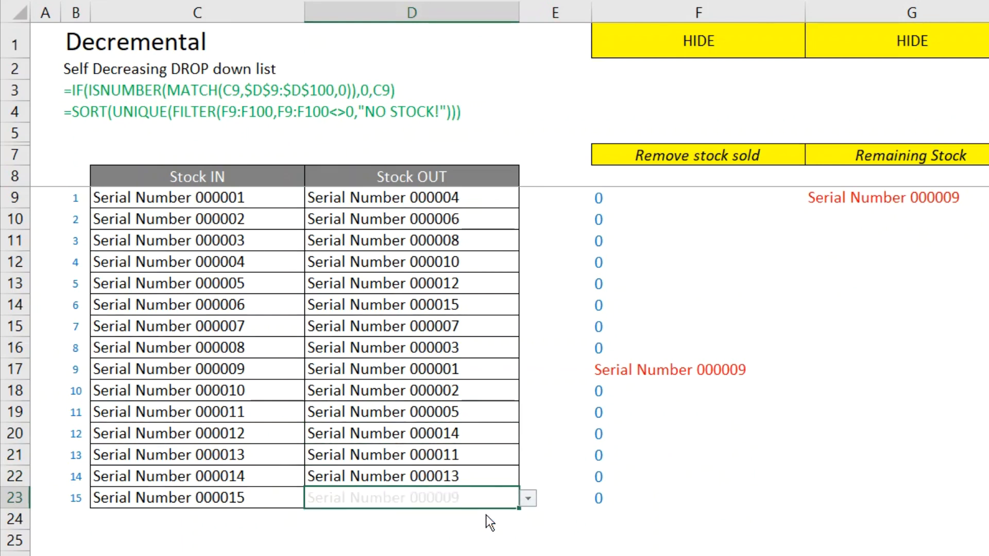
Check which options remain in the drop-down list of Stock OUT cell D23 without choosing one
click(528, 499)
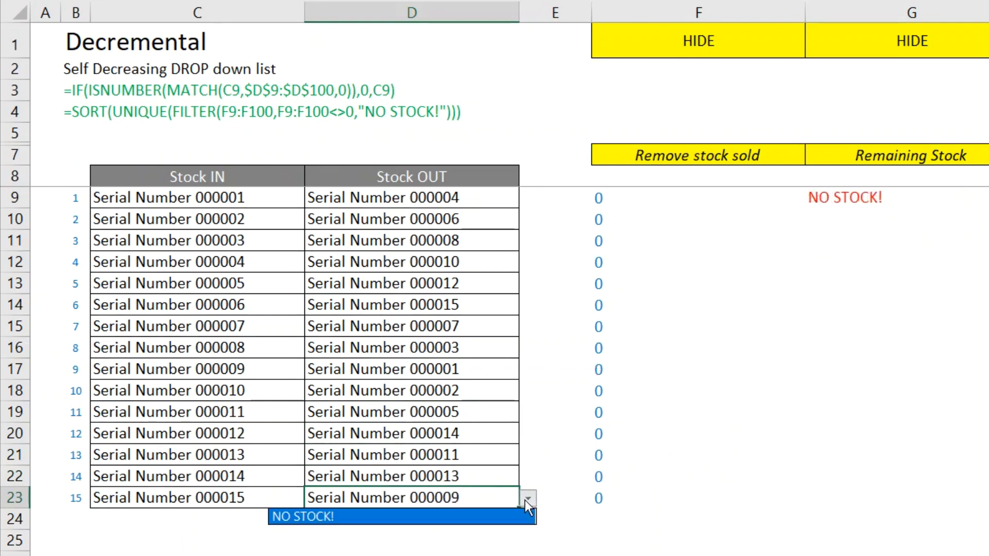
click(528, 499)
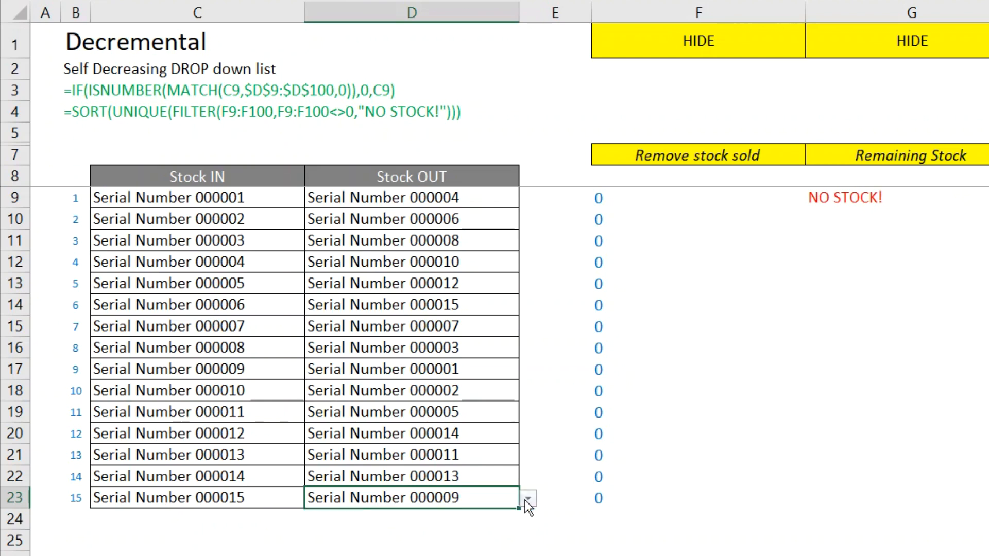
click(525, 501)
click(526, 501)
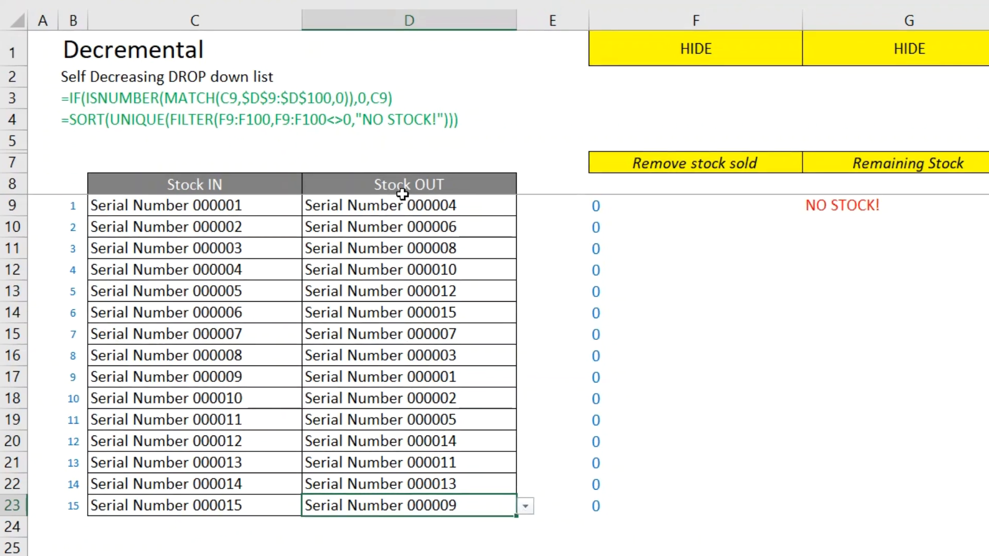
Clear all Stock OUT entries in D9:D23 and choose Serial Number 000003 from the drop-down list in D11
mouse_move(386, 205)
mouse_down()
mouse_move(408, 271)
mouse_move(400, 517)
mouse_move(403, 498)
mouse_up()
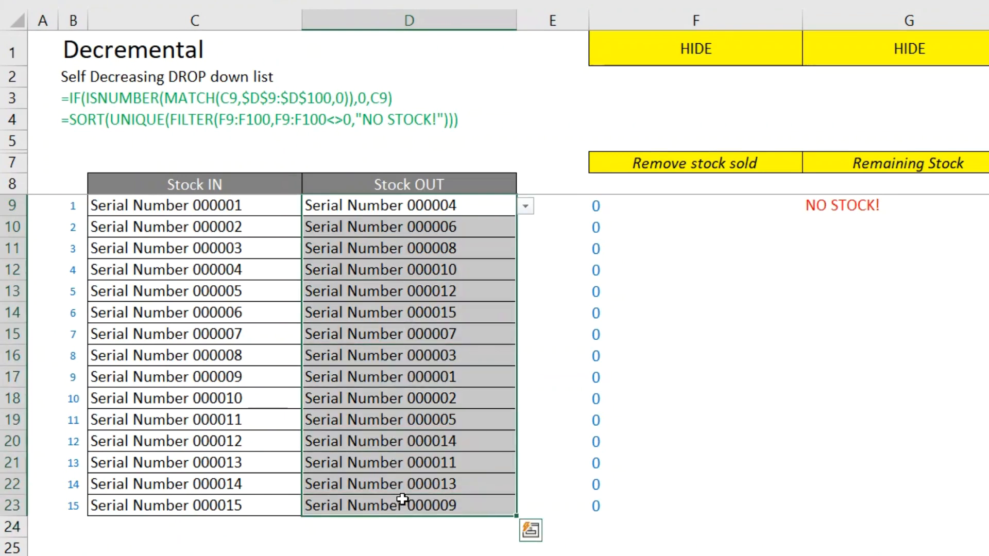
key(Delete)
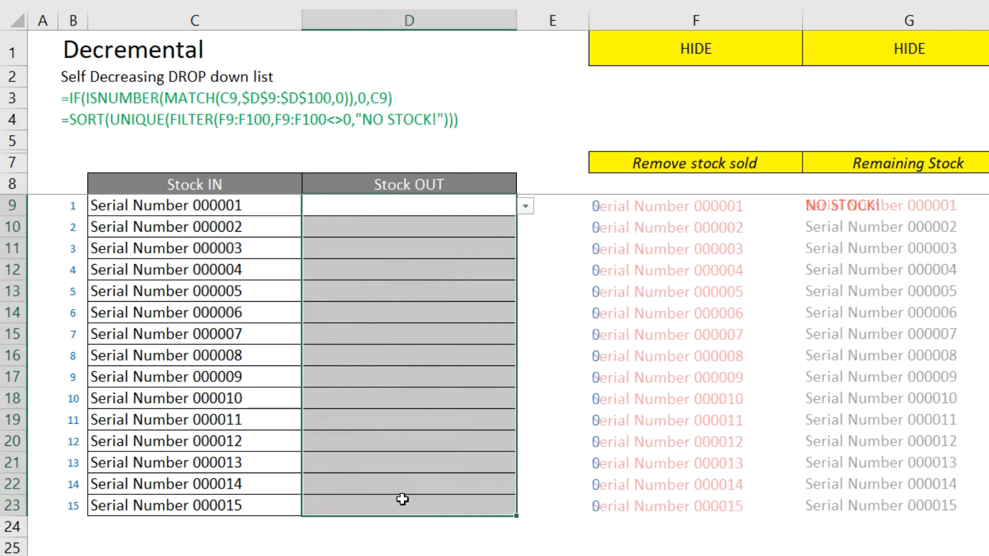
click(434, 255)
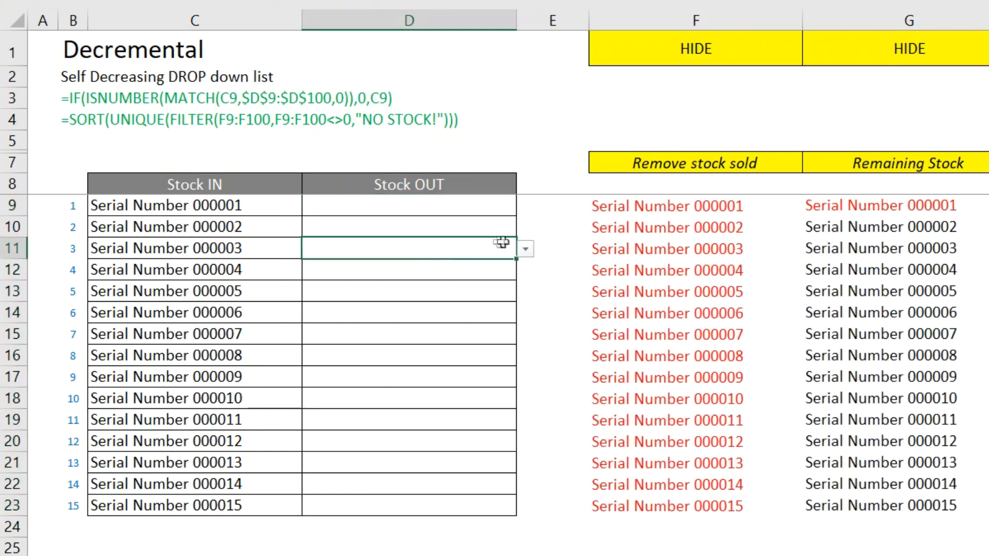
click(525, 252)
click(435, 299)
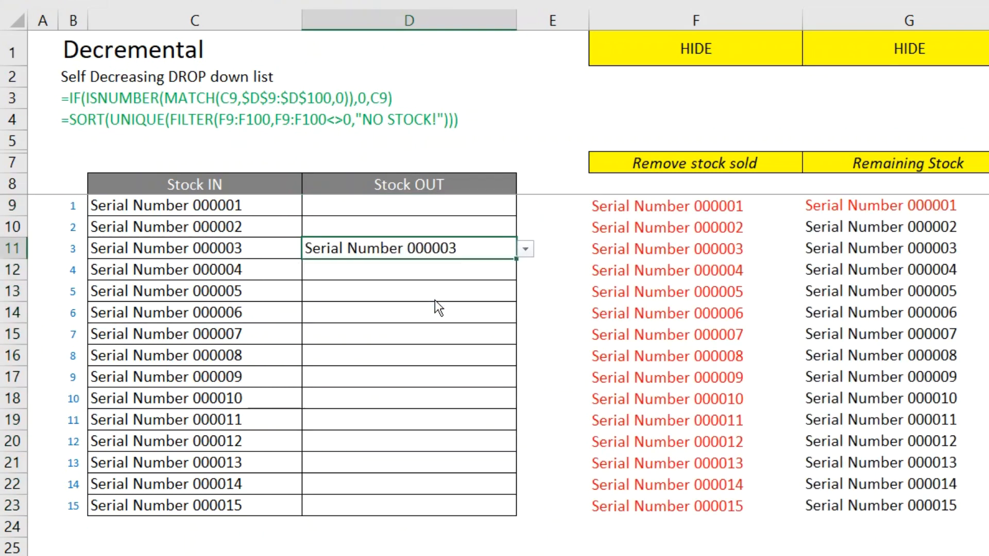